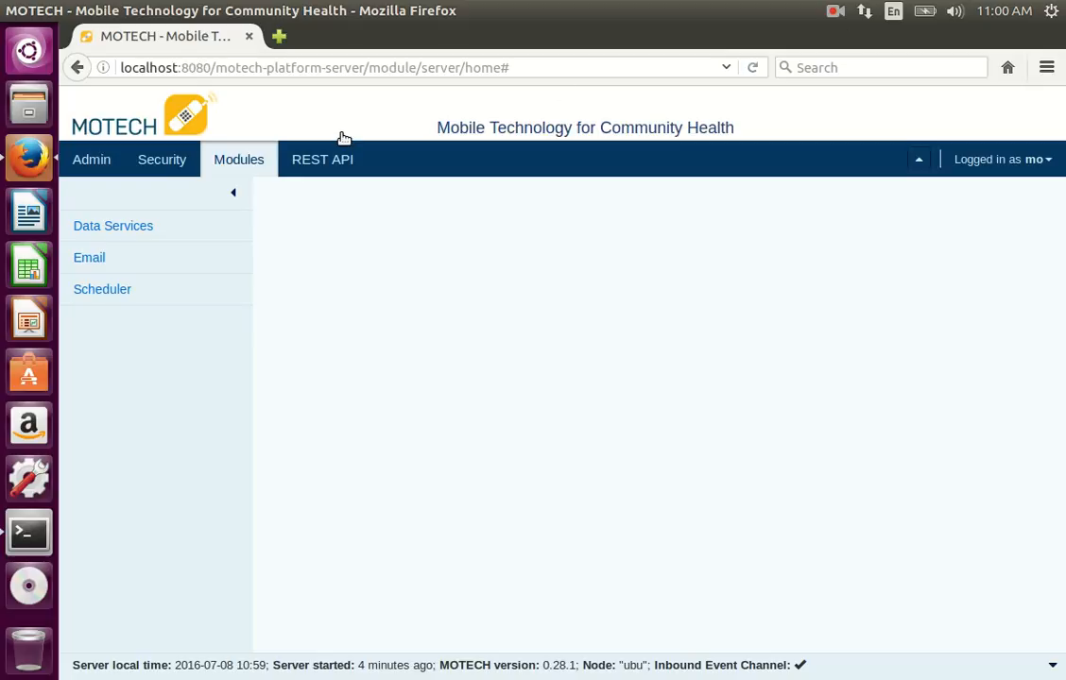
Step: Install the SMS module from the repository through module management, with Start on Install enabled
left_click(94, 161)
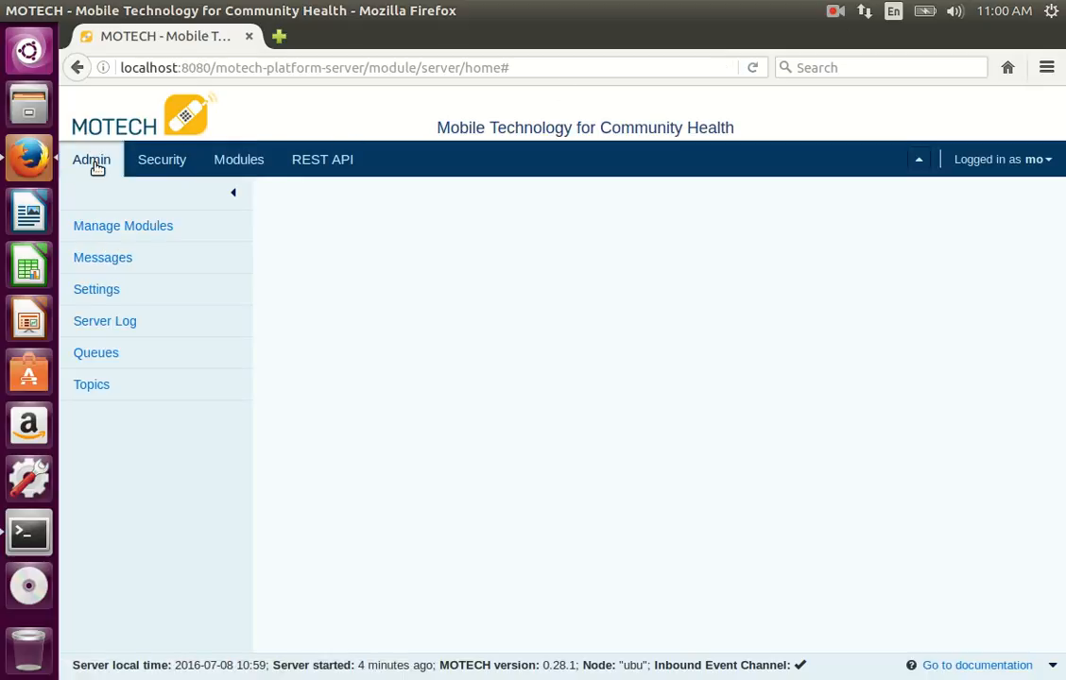
left_click(94, 227)
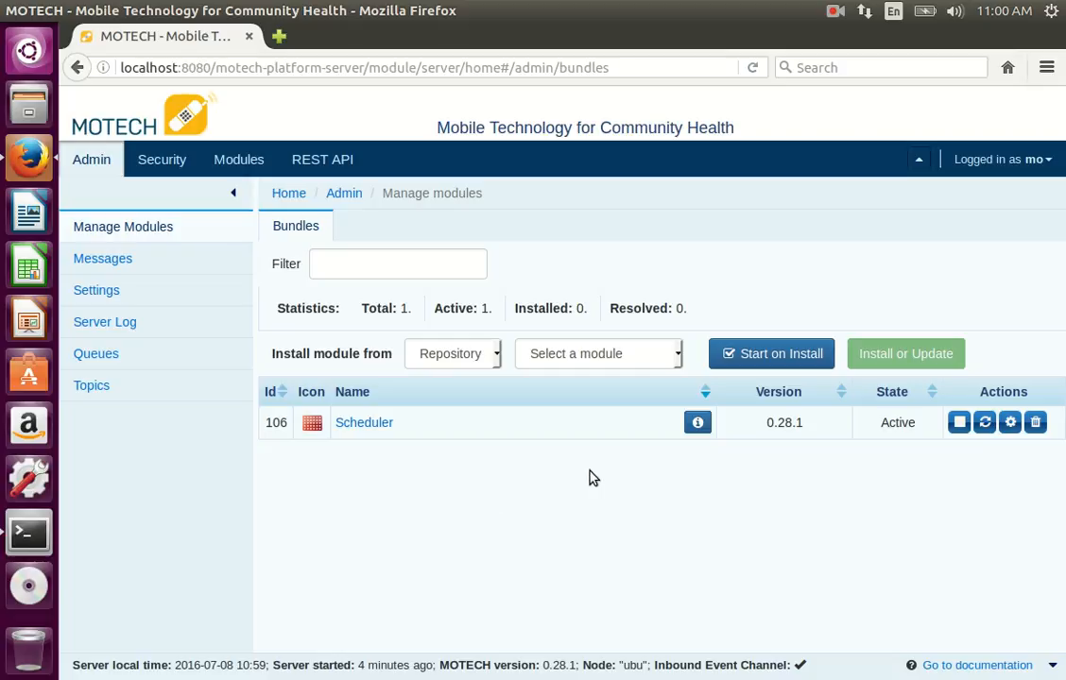
left_click(456, 367)
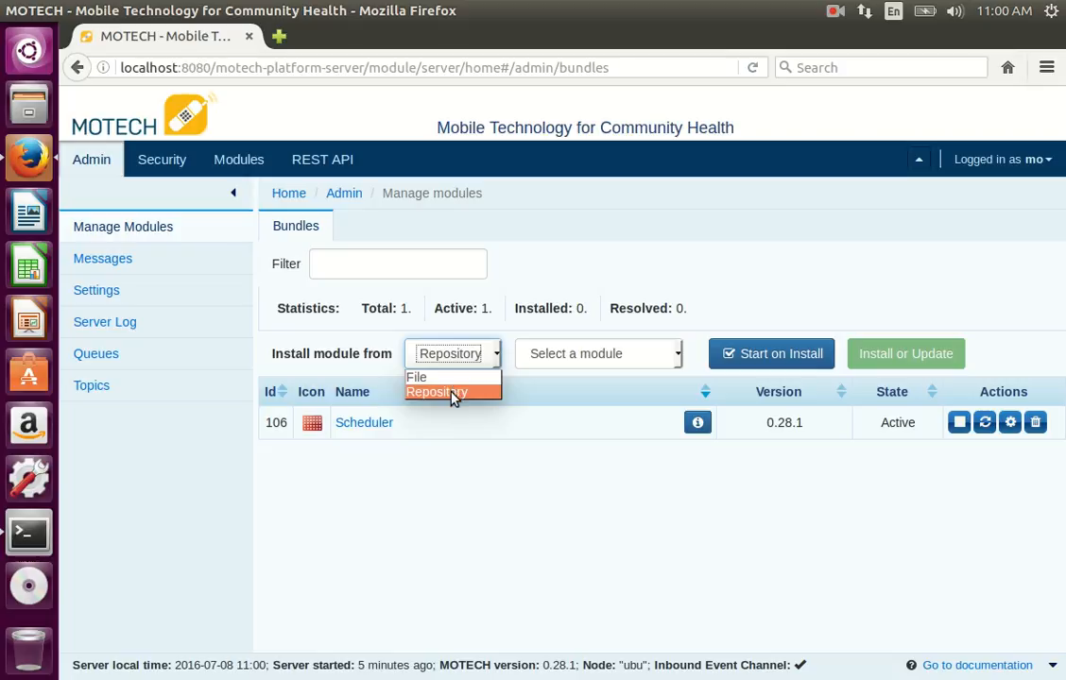
left_click(452, 392)
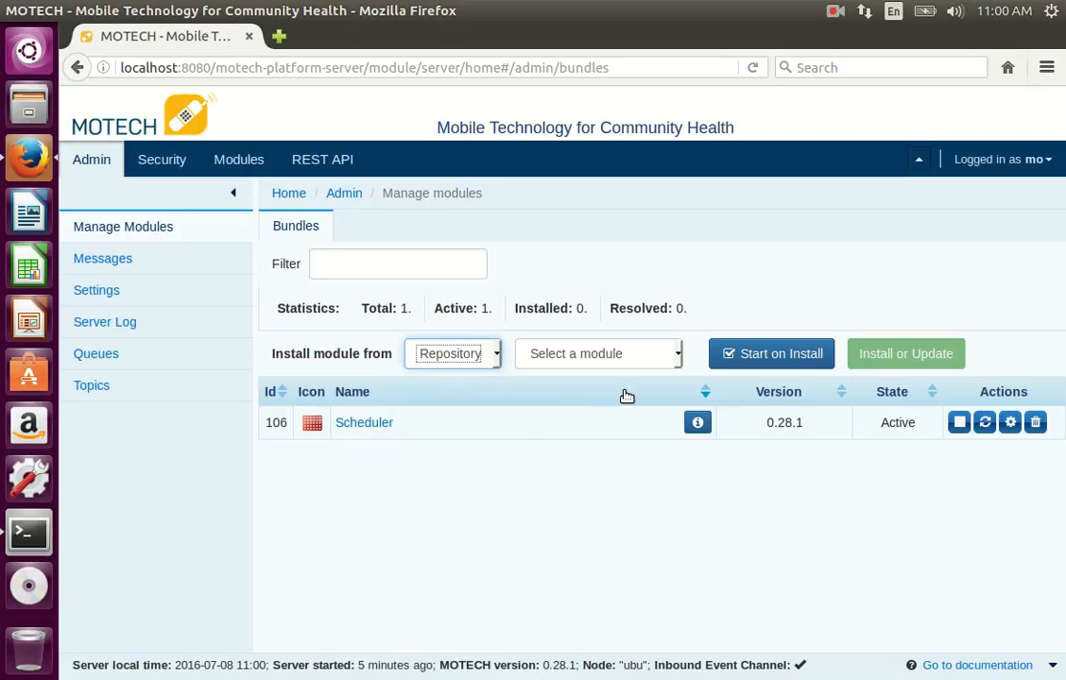
left_click(679, 357)
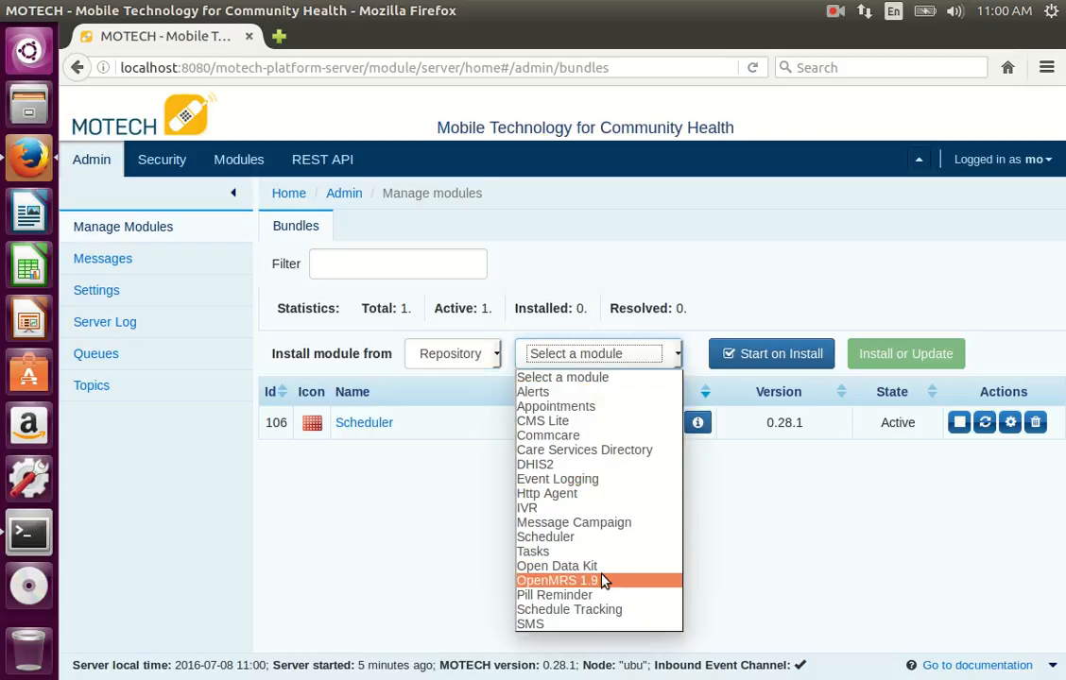
left_click(535, 624)
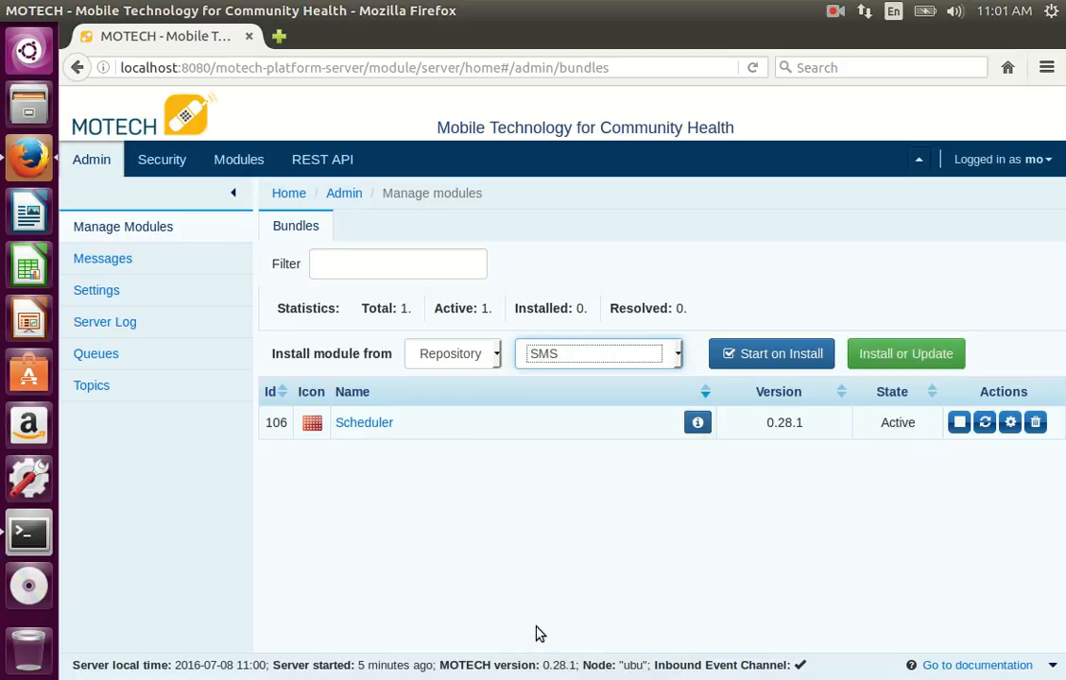
left_click(732, 357)
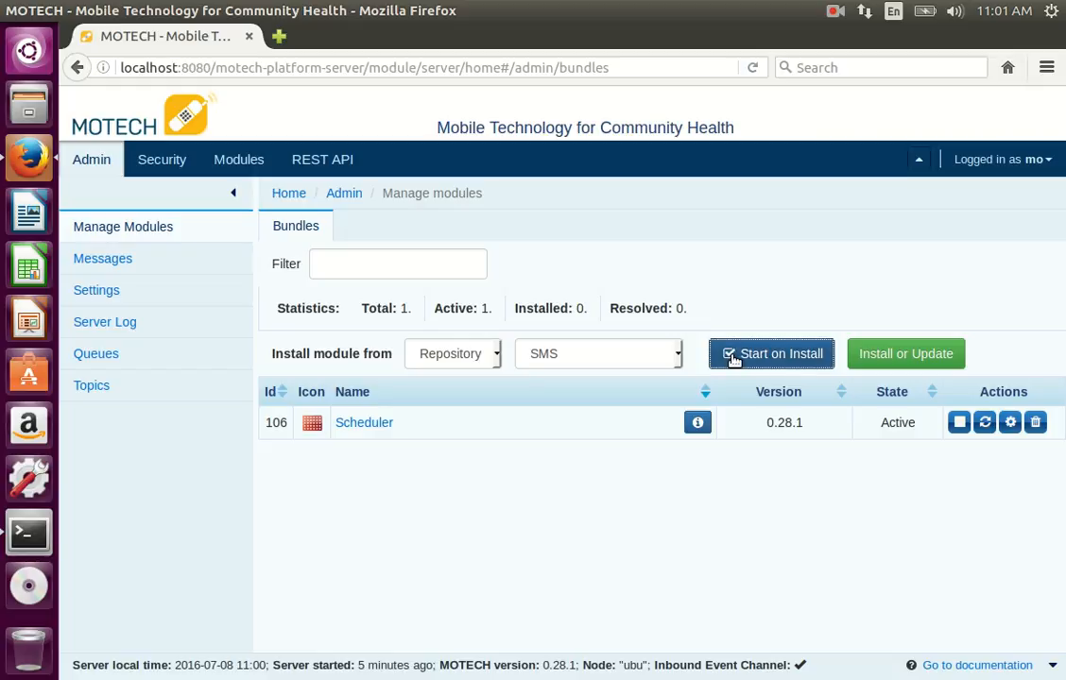
left_click(913, 359)
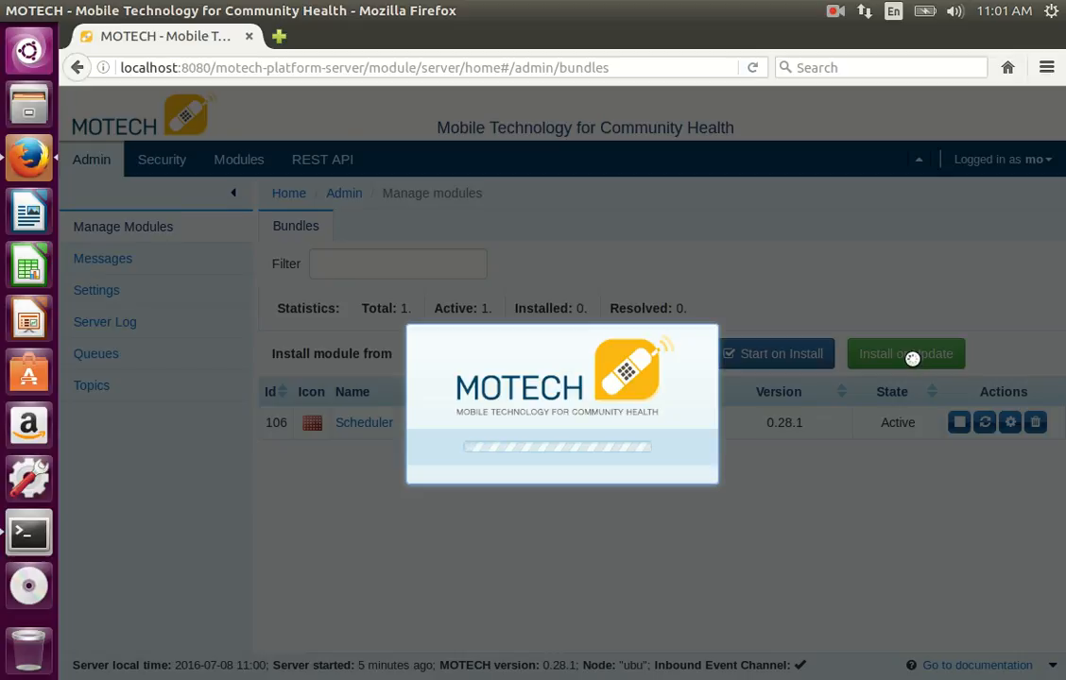
left_click(835, 12)
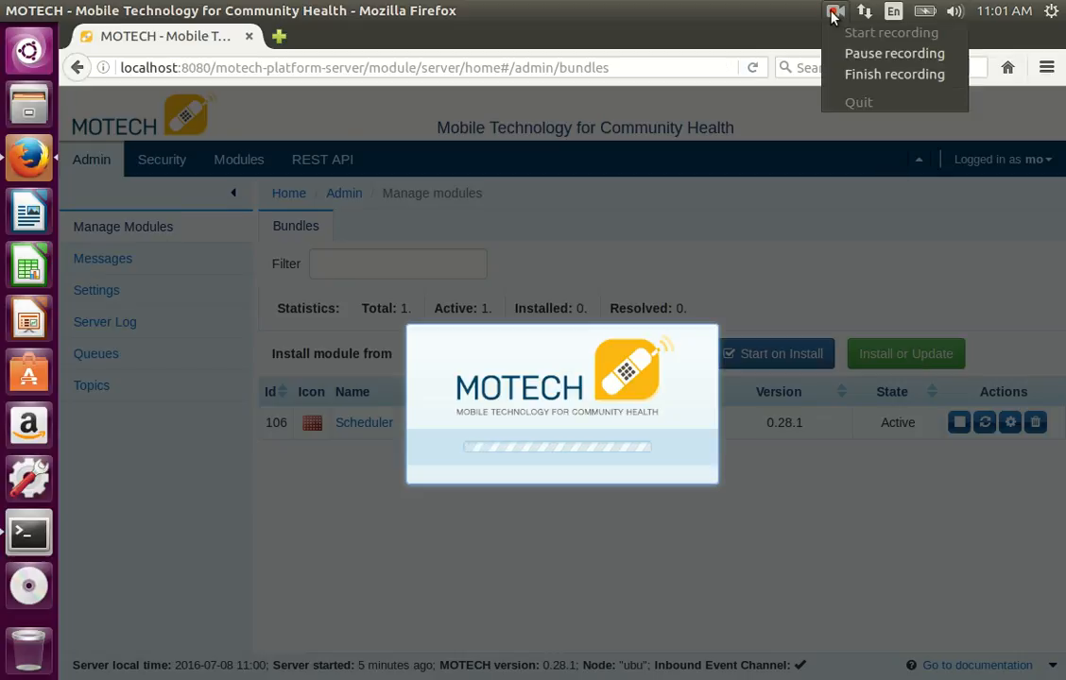
left_click(848, 55)
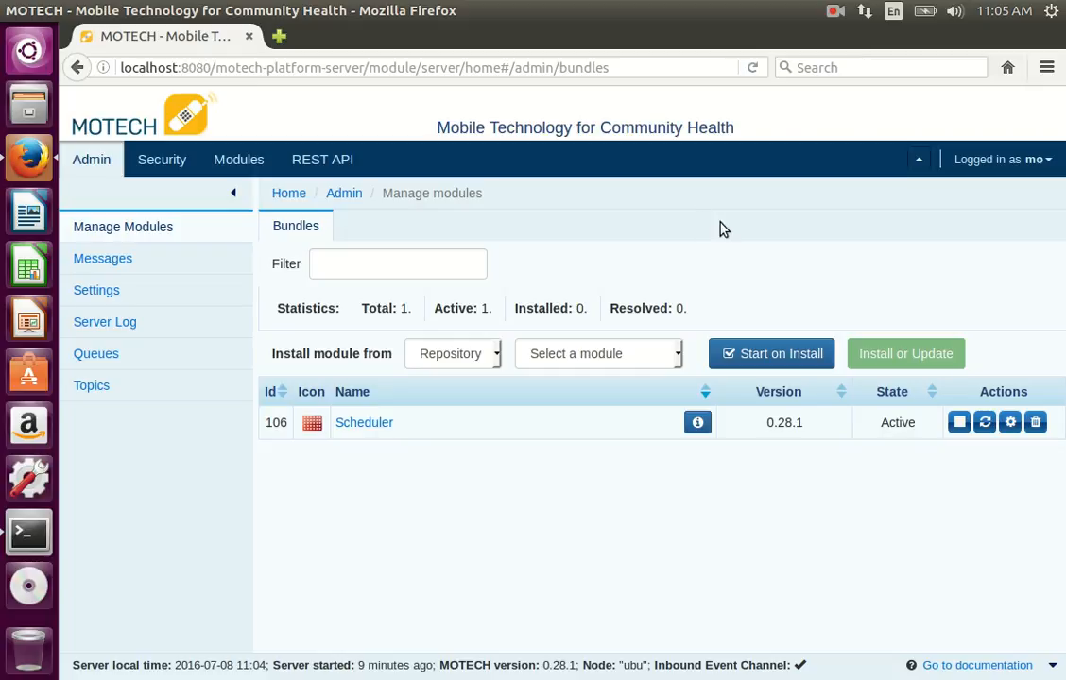
Step: Reload the installed modules page and open the SMS module's provider settings
left_click(753, 68)
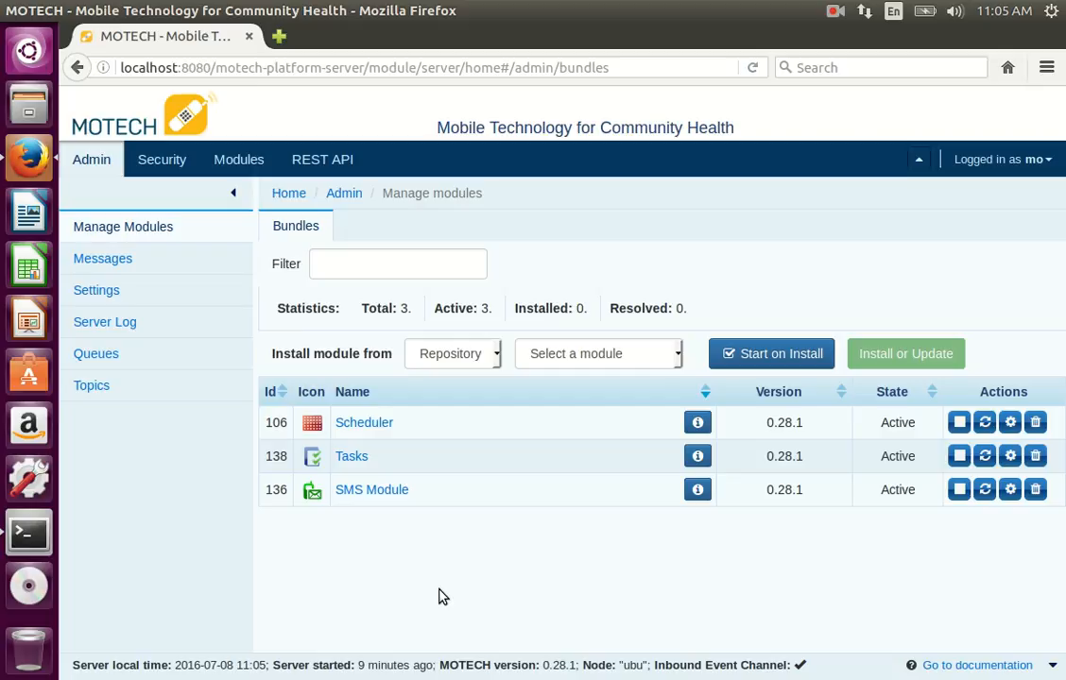
left_click(234, 161)
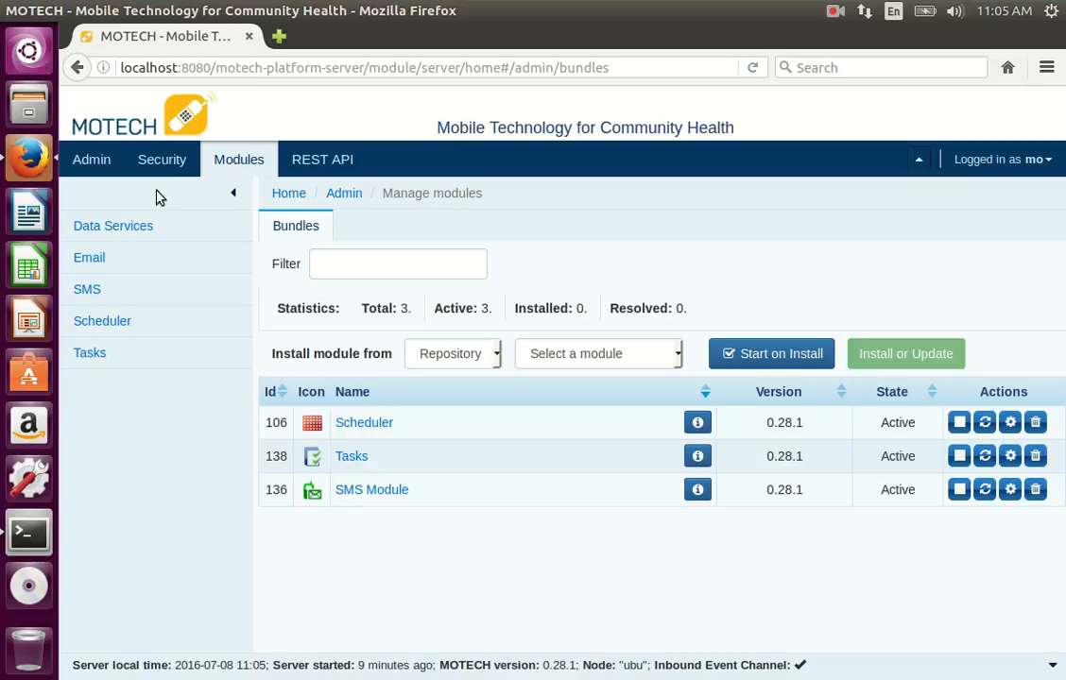
left_click(85, 289)
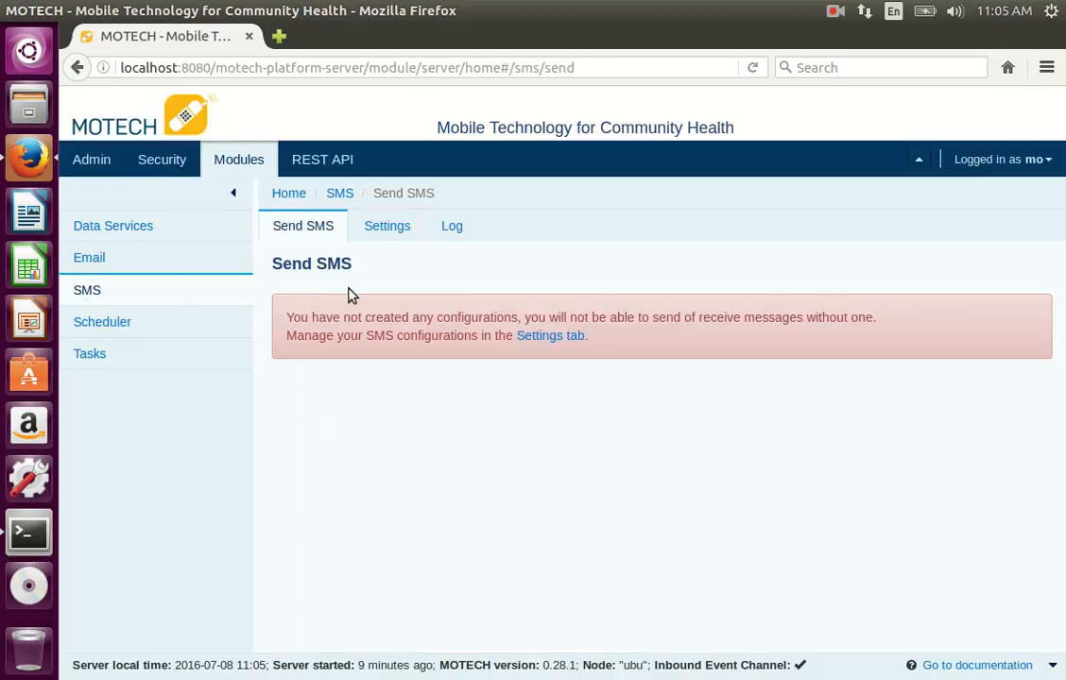
left_click(386, 230)
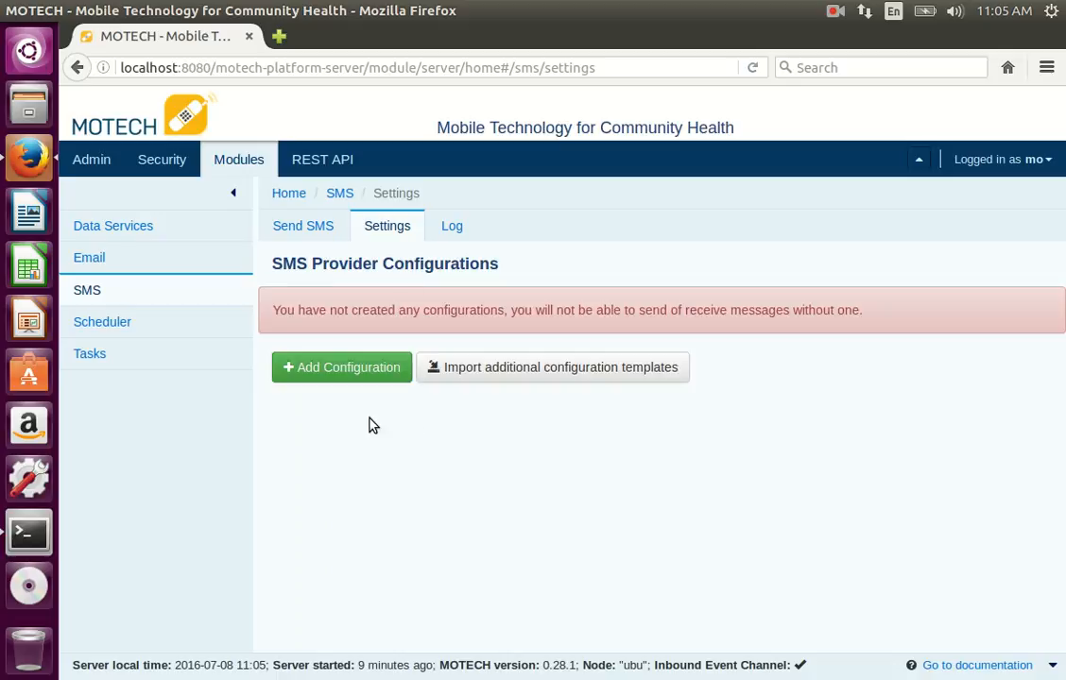
Step: Add an SMS provider configuration, enter its name, and choose the Twilio template
left_click(346, 372)
left_click(534, 404)
type("frankie")
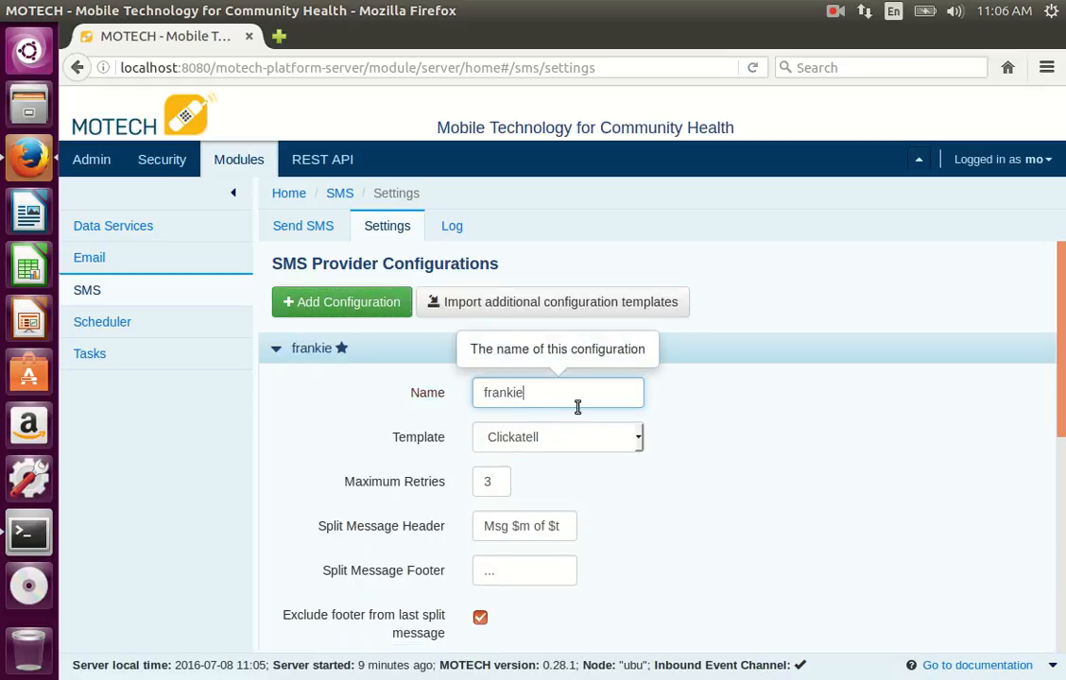
left_click(639, 441)
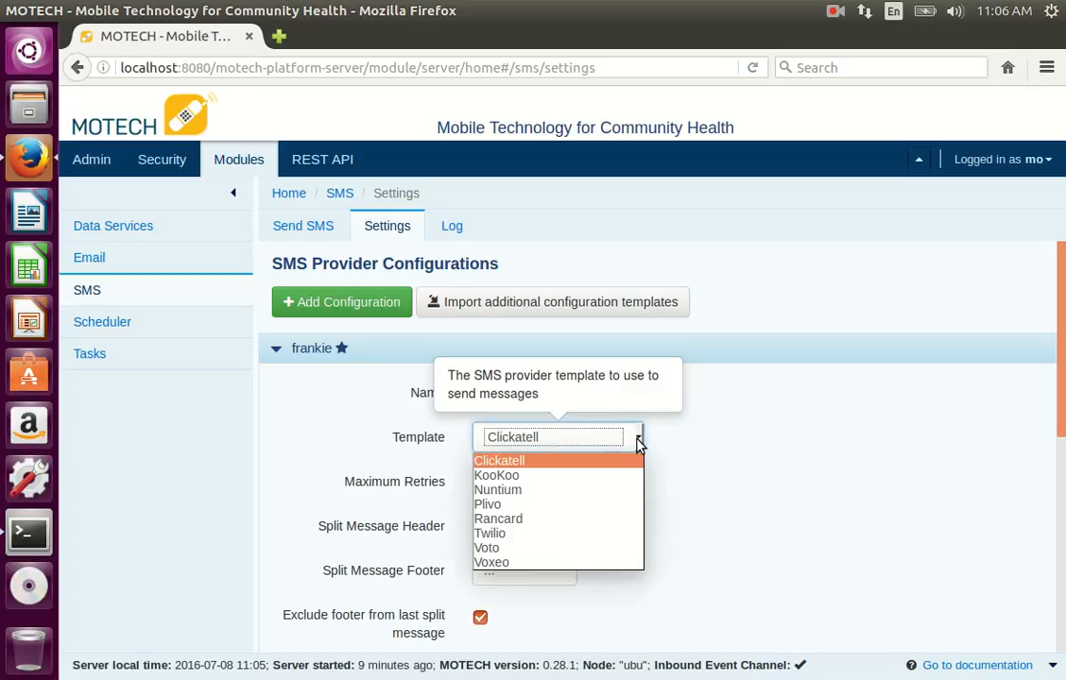
left_click(523, 535)
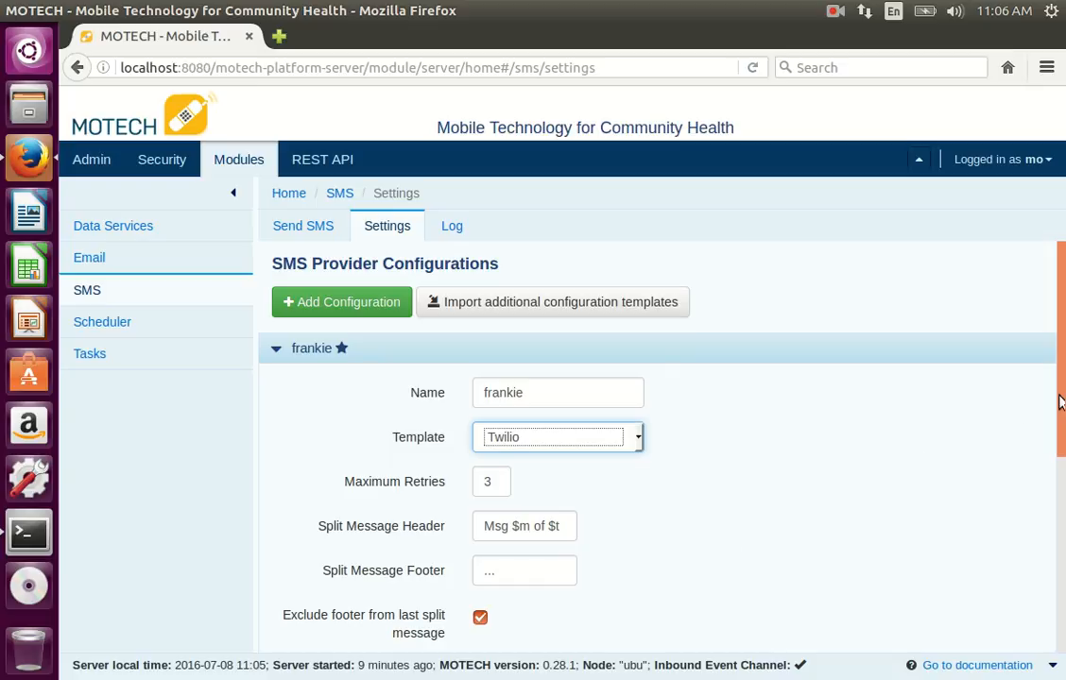
left_click_drag(1058, 402, 1057, 586)
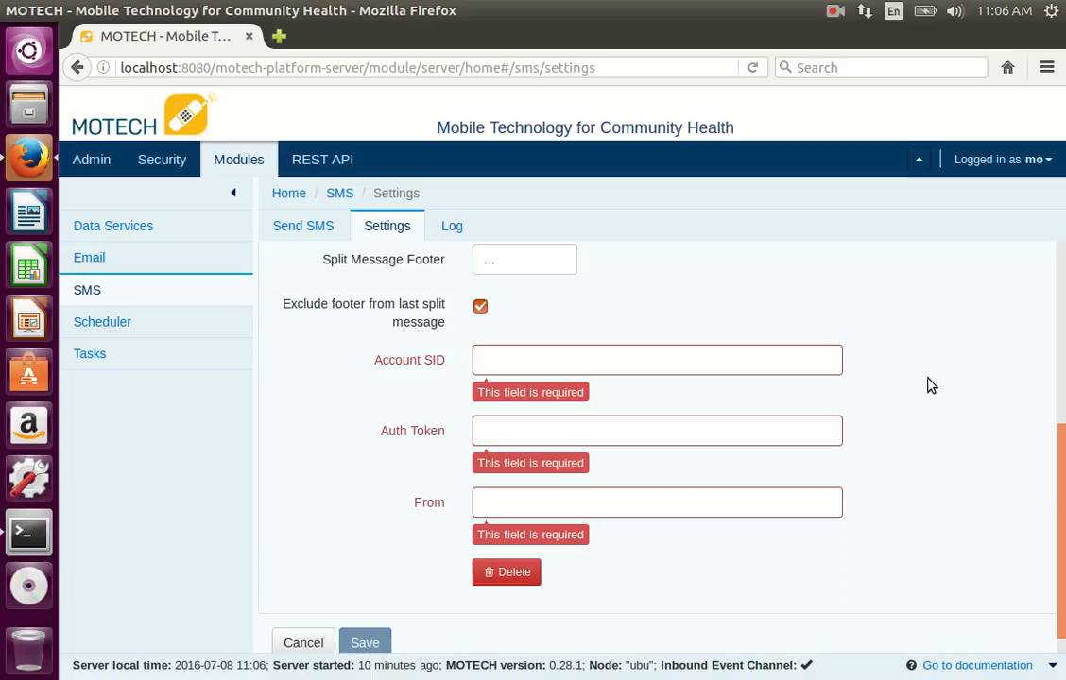
left_click(835, 10)
left_click(851, 53)
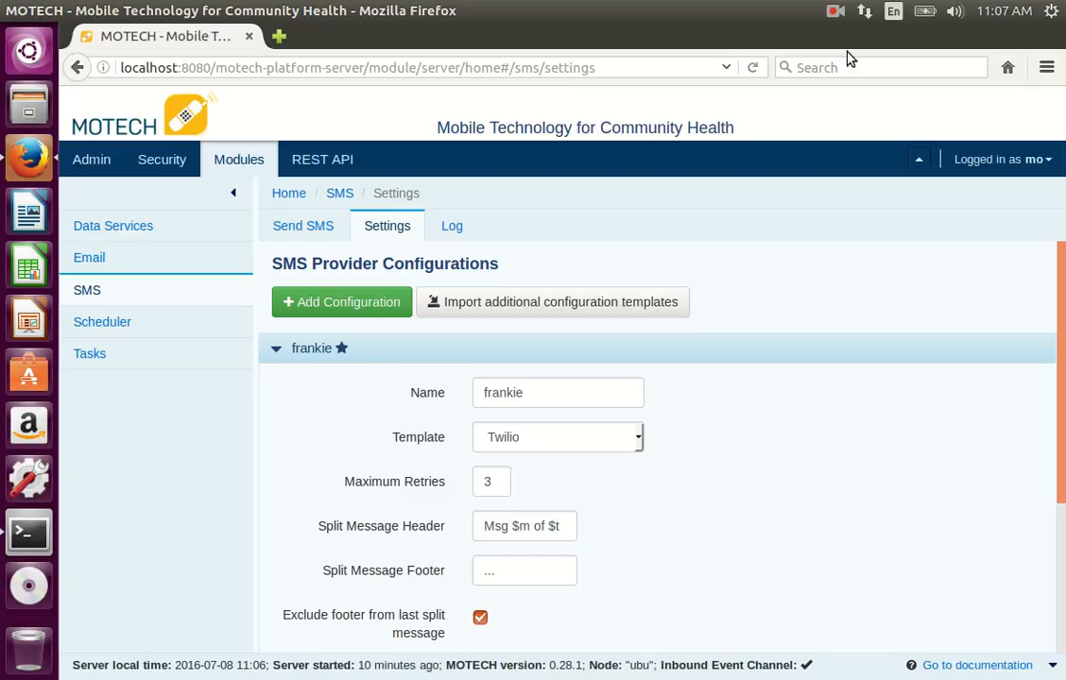
Step: Send the SMS message "MOTECH Rocks!" to the recipient's phone number with immediate delivery
left_click(310, 235)
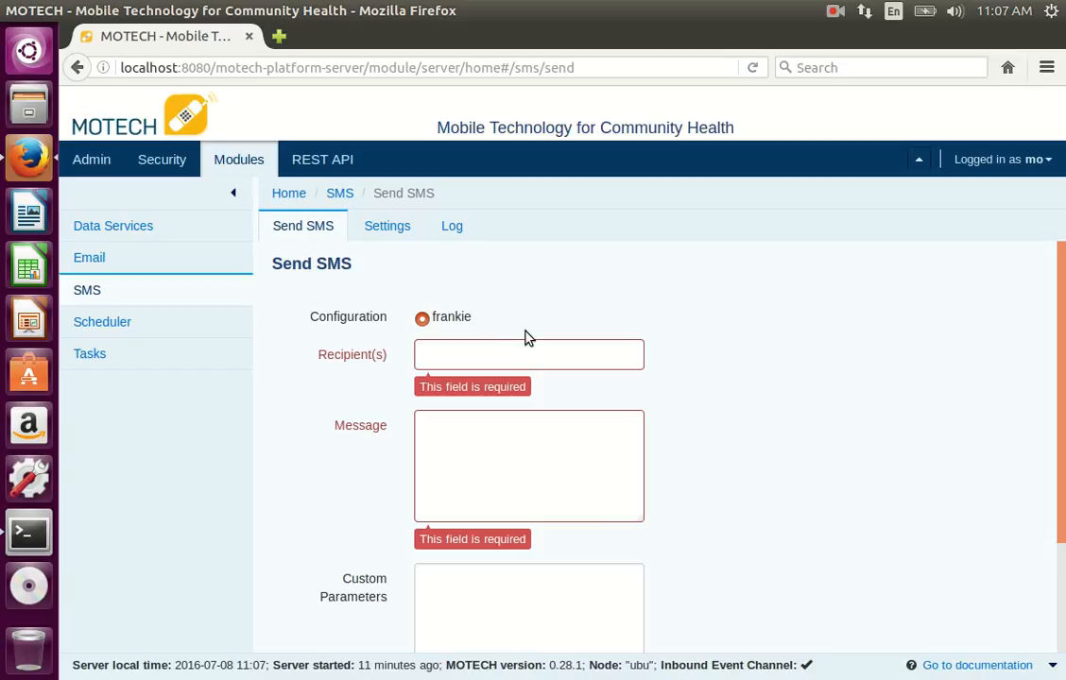
left_click(462, 356)
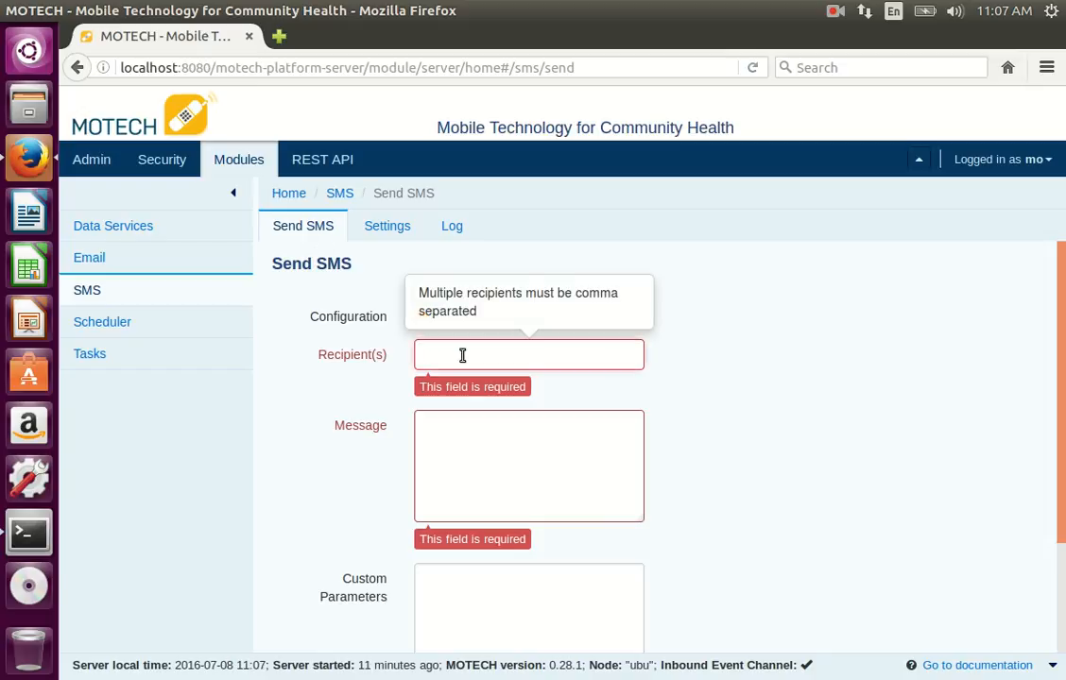
type("+")
left_click(465, 380)
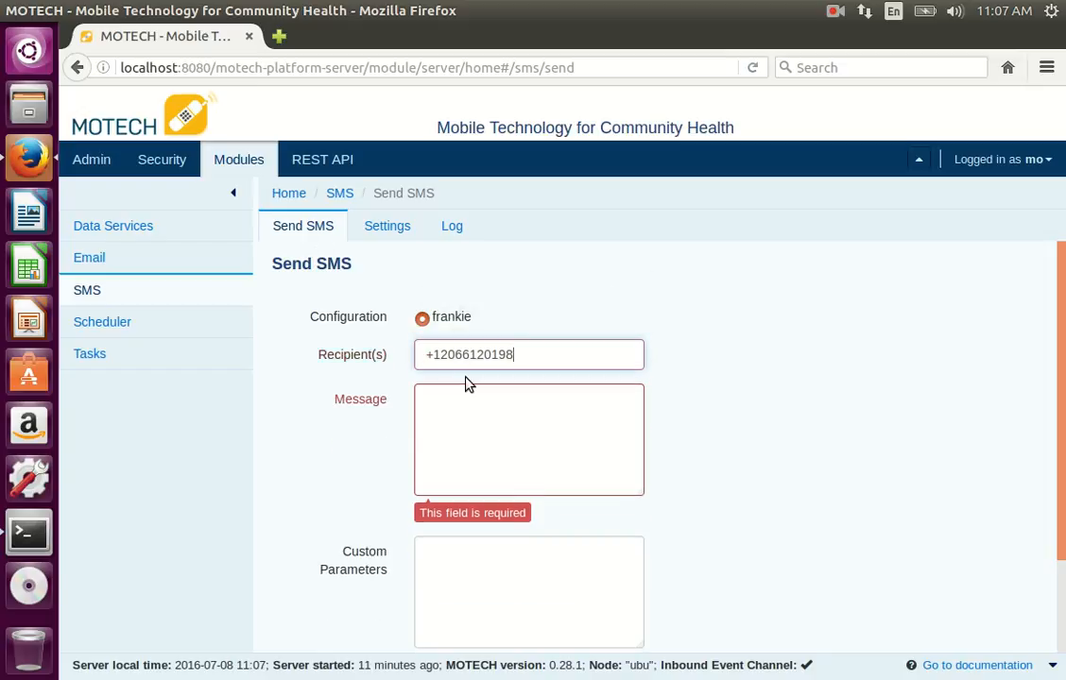
left_click(457, 433)
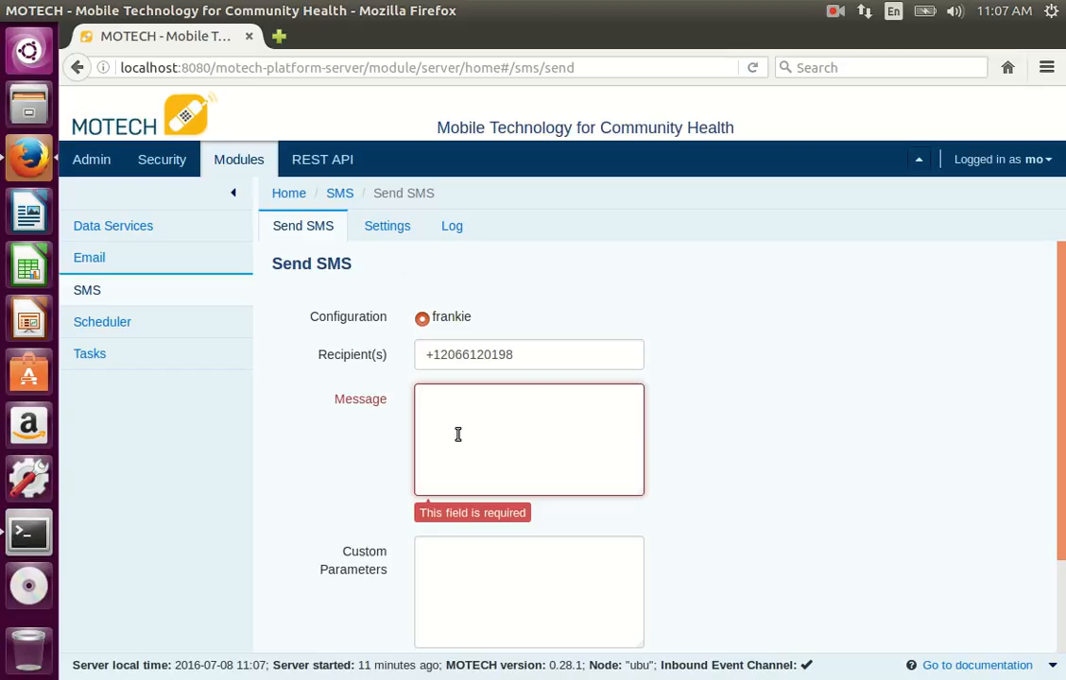
type("TECH Rocks!")
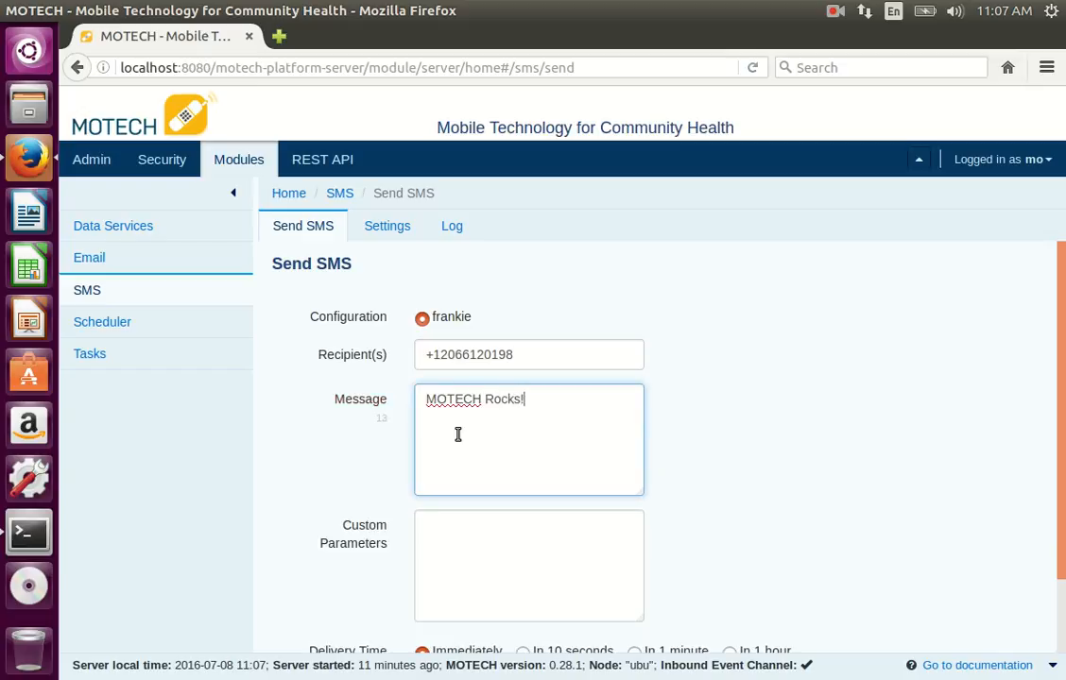
scroll(735, 529, "down", 2)
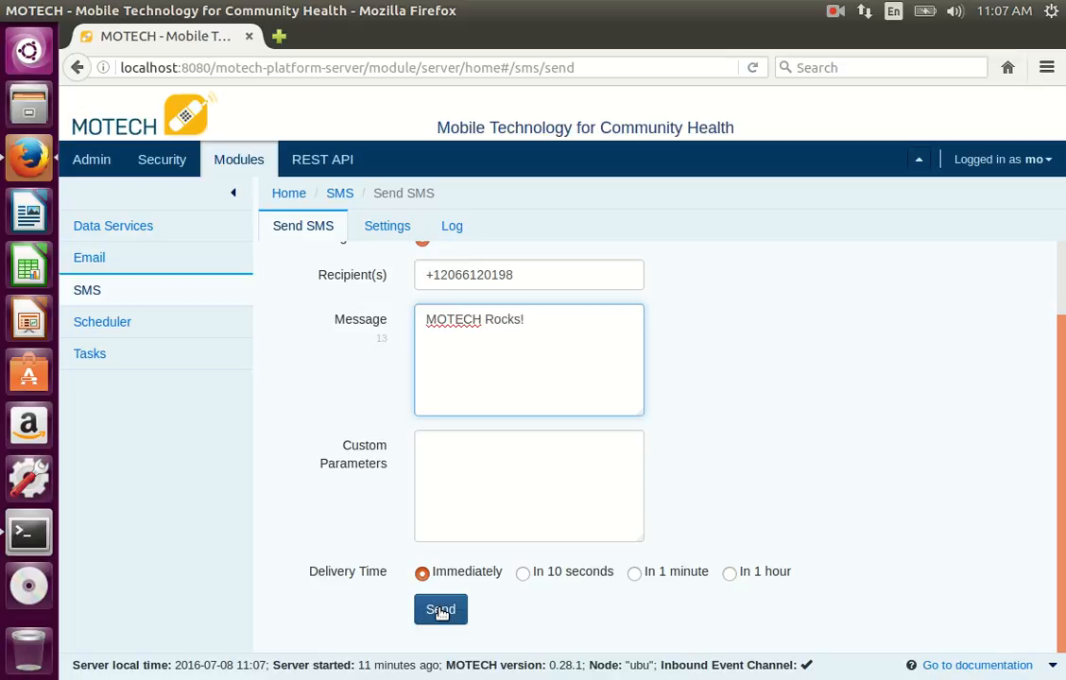
left_click(440, 610)
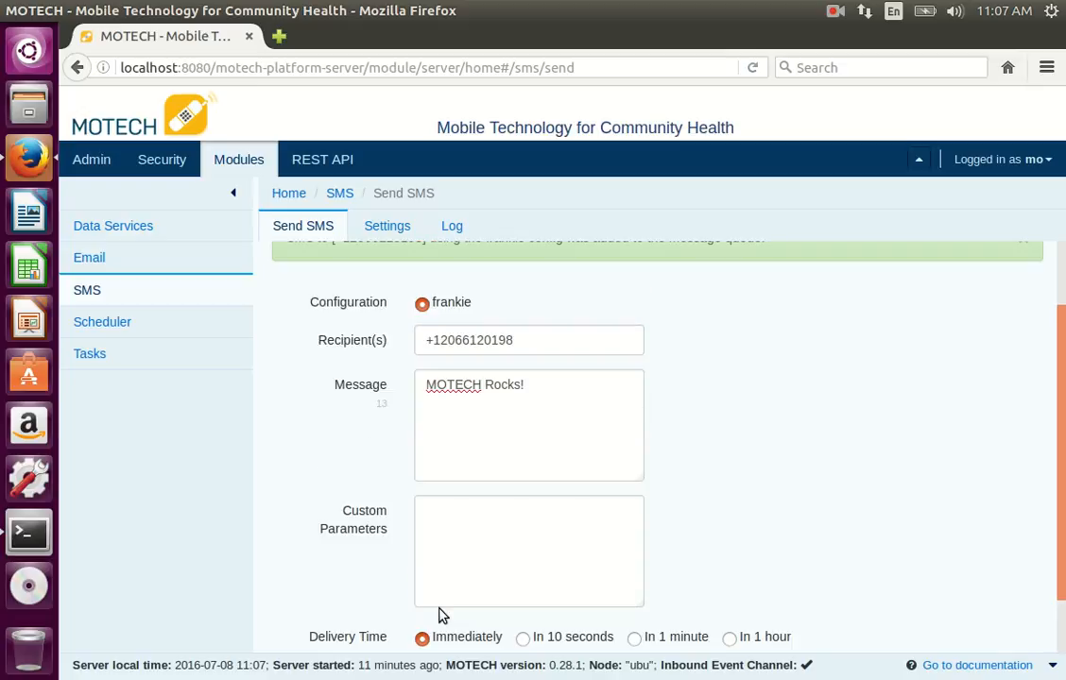
scroll(803, 496, "up", 2)
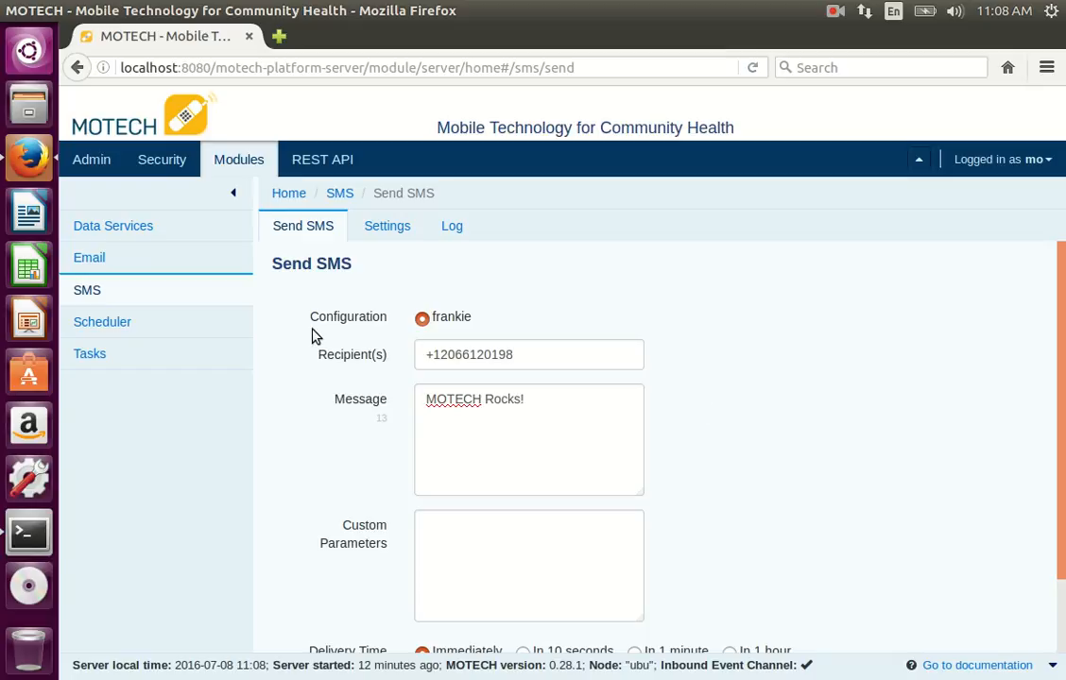
left_click(85, 159)
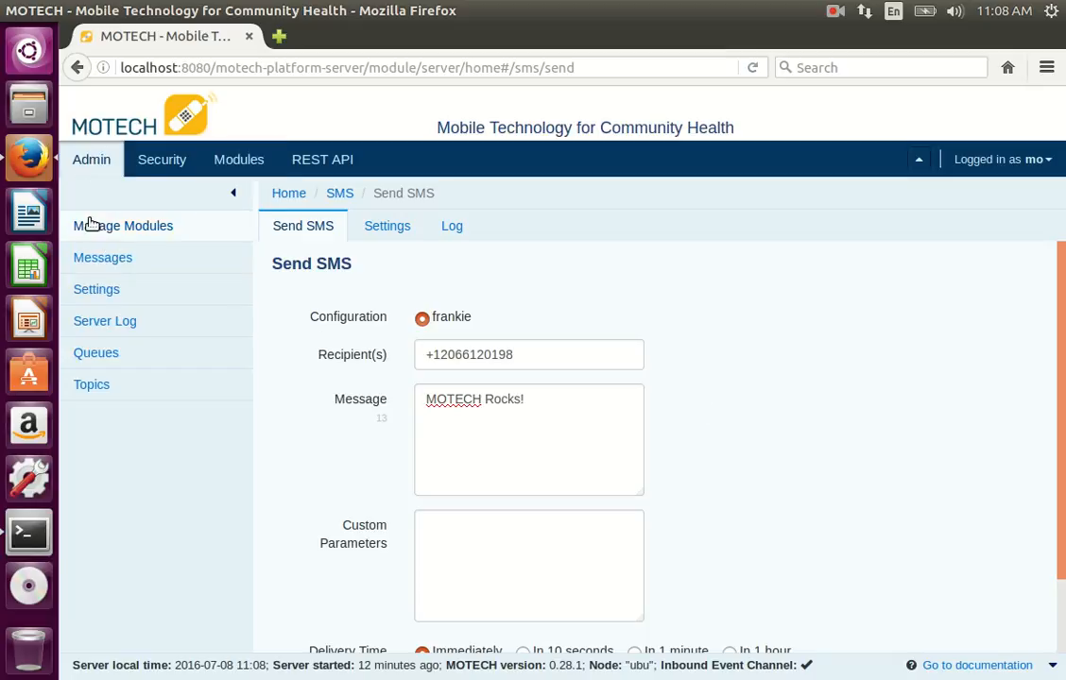
left_click(95, 293)
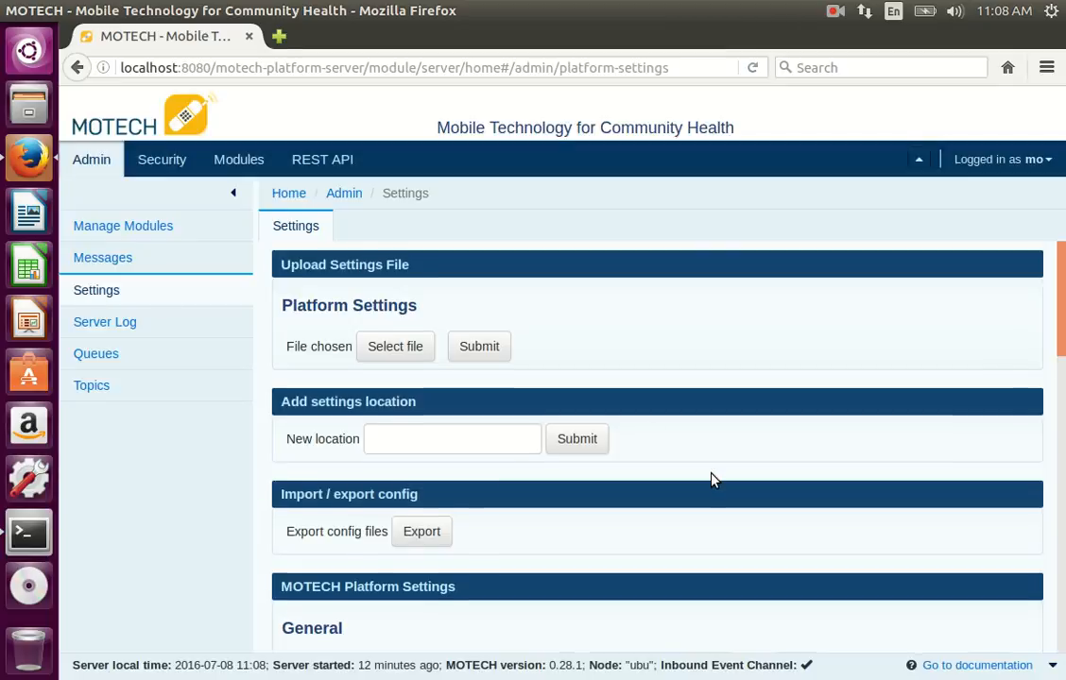
scroll(713, 480, "down", 5)
left_click(610, 501)
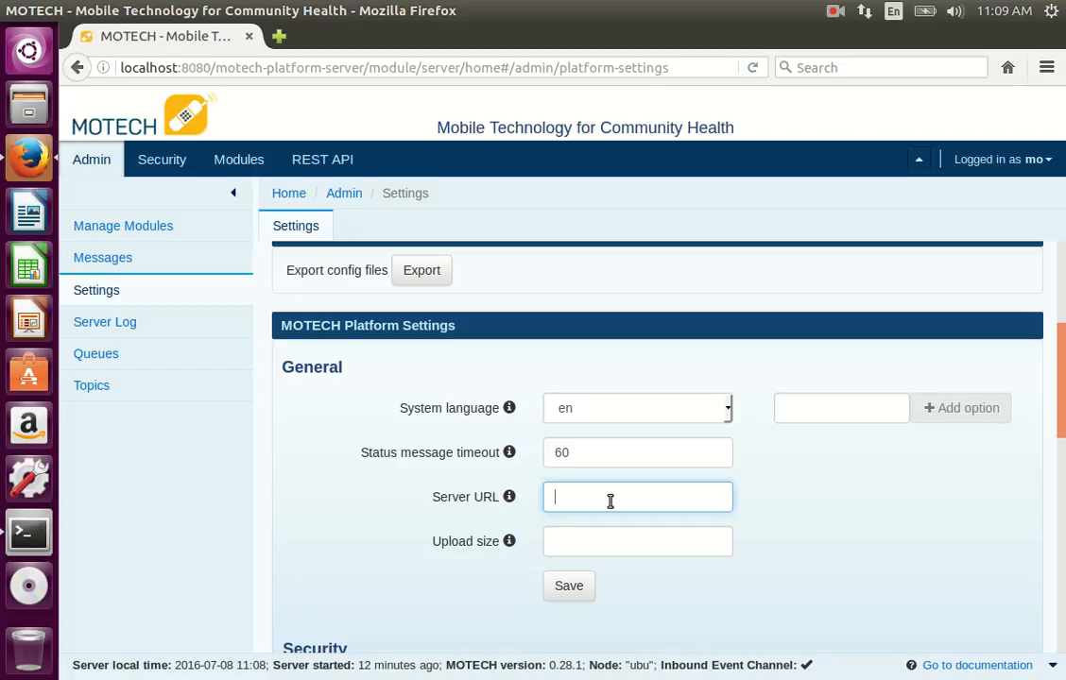
type("http://example.cxom")
key("BackSpace")
key("BackSpace")
key("BackSpace")
type("om/")
left_click(573, 593)
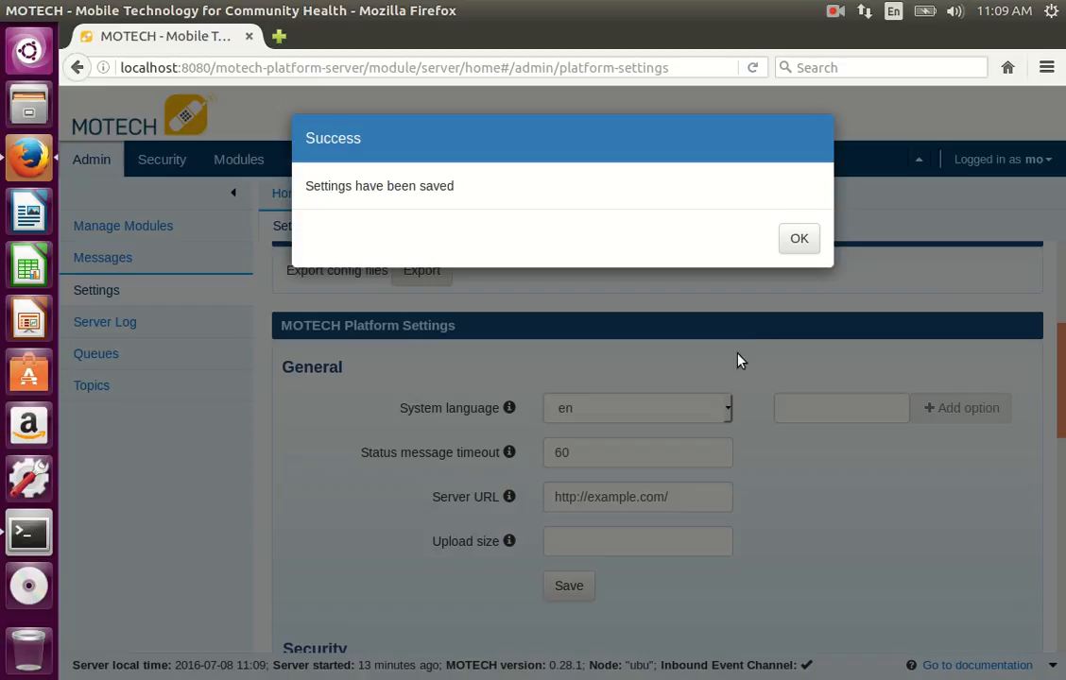
left_click(799, 241)
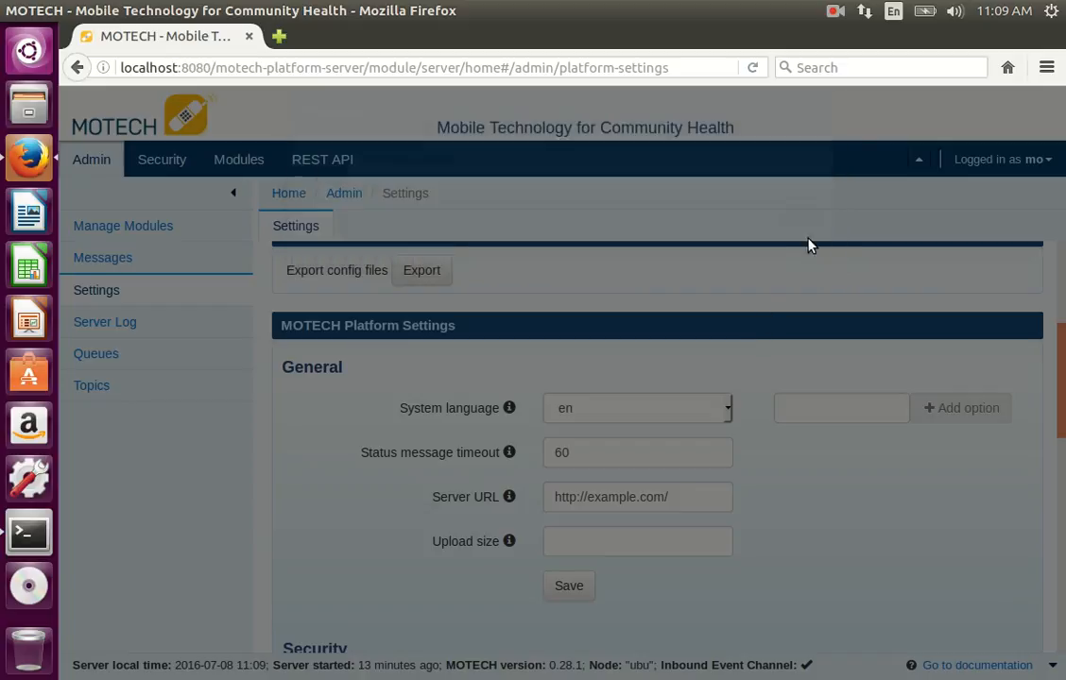
Step: Send the SMS "MOTECH rocks!" from the SMS module to the recipient's phone number with immediate delivery
left_click(246, 162)
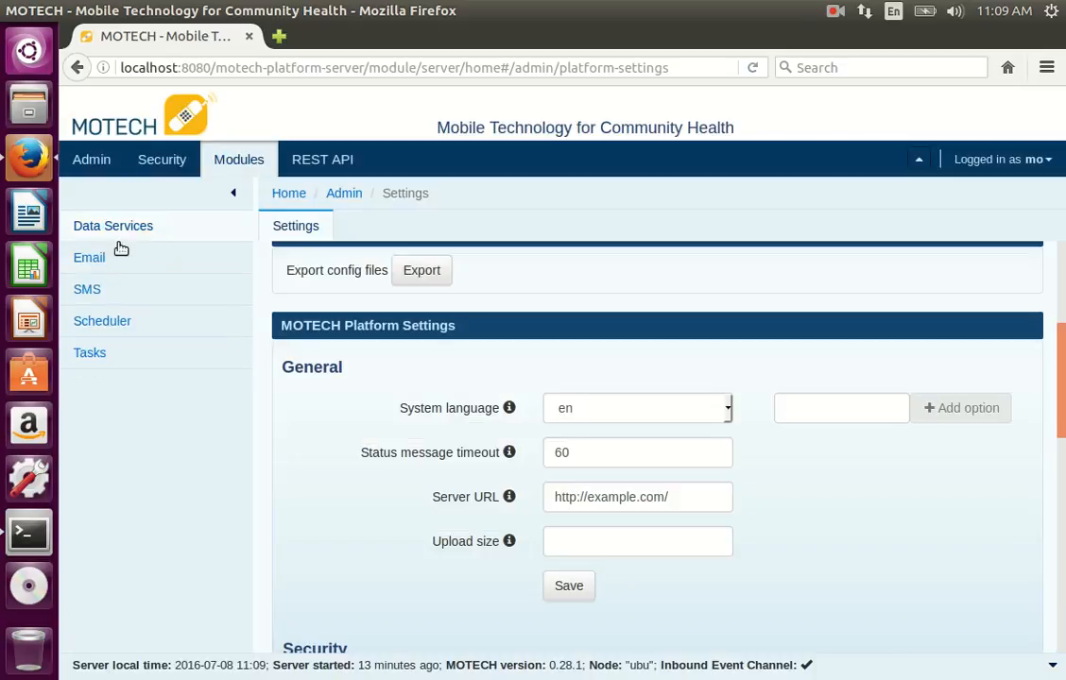
left_click(86, 290)
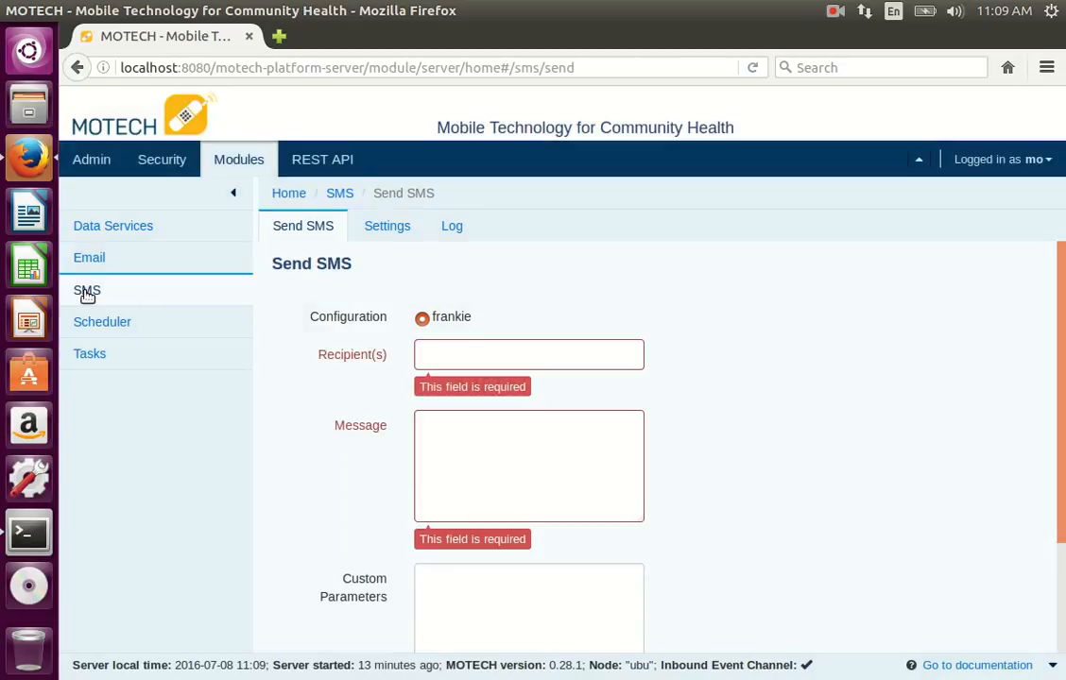
left_click(454, 362)
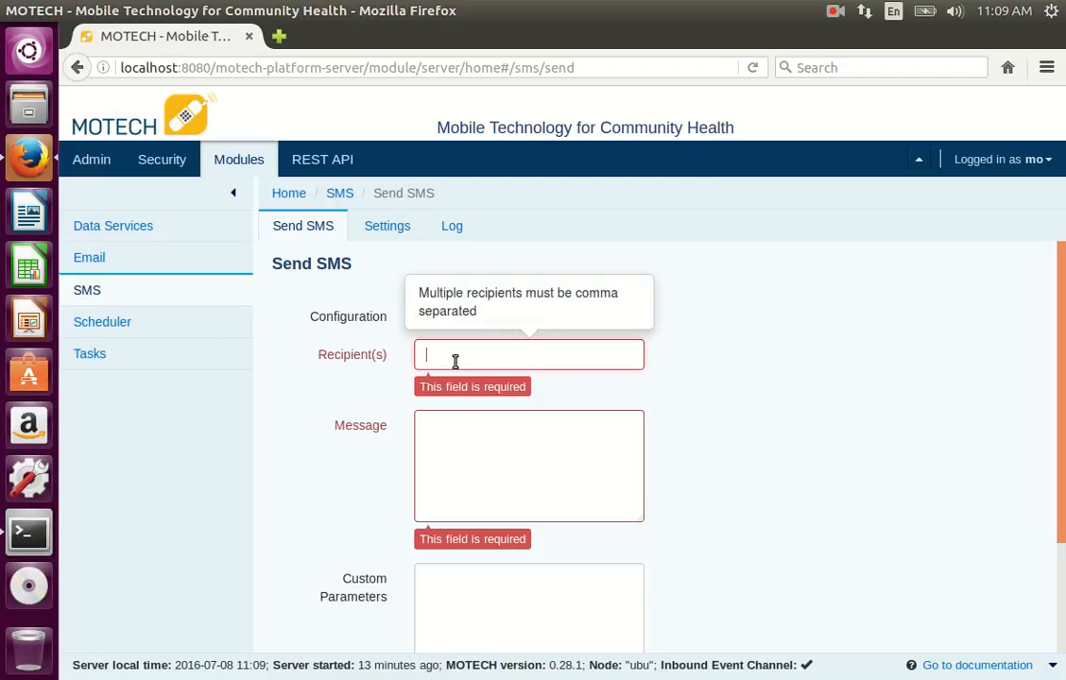
type("+")
left_click(469, 381)
left_click(480, 452)
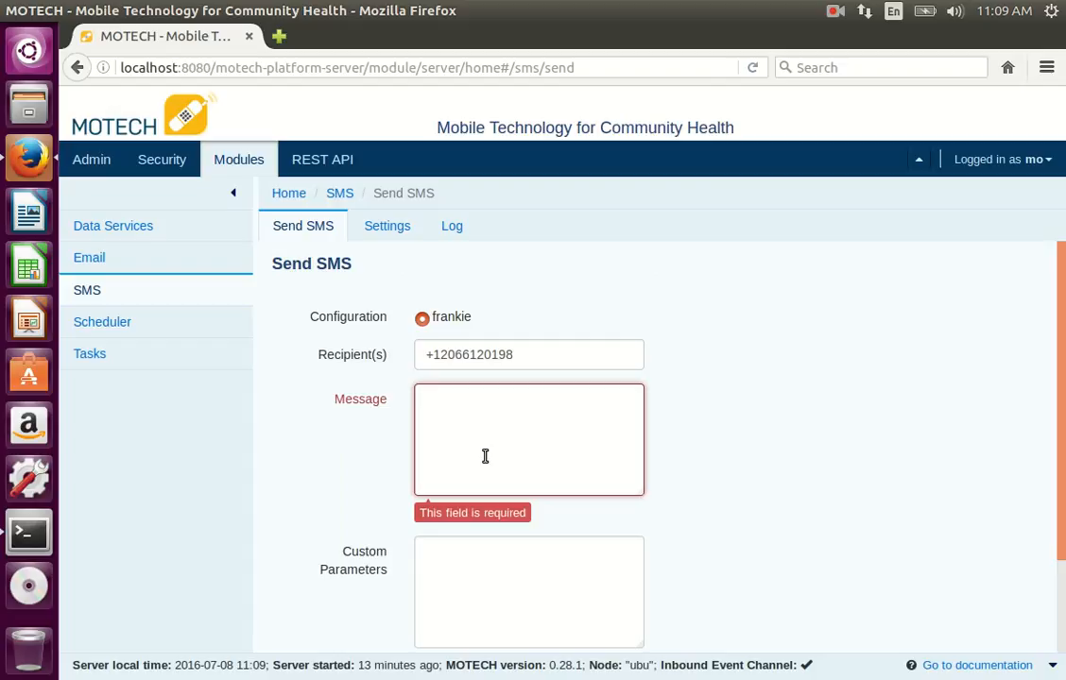
type("MO")
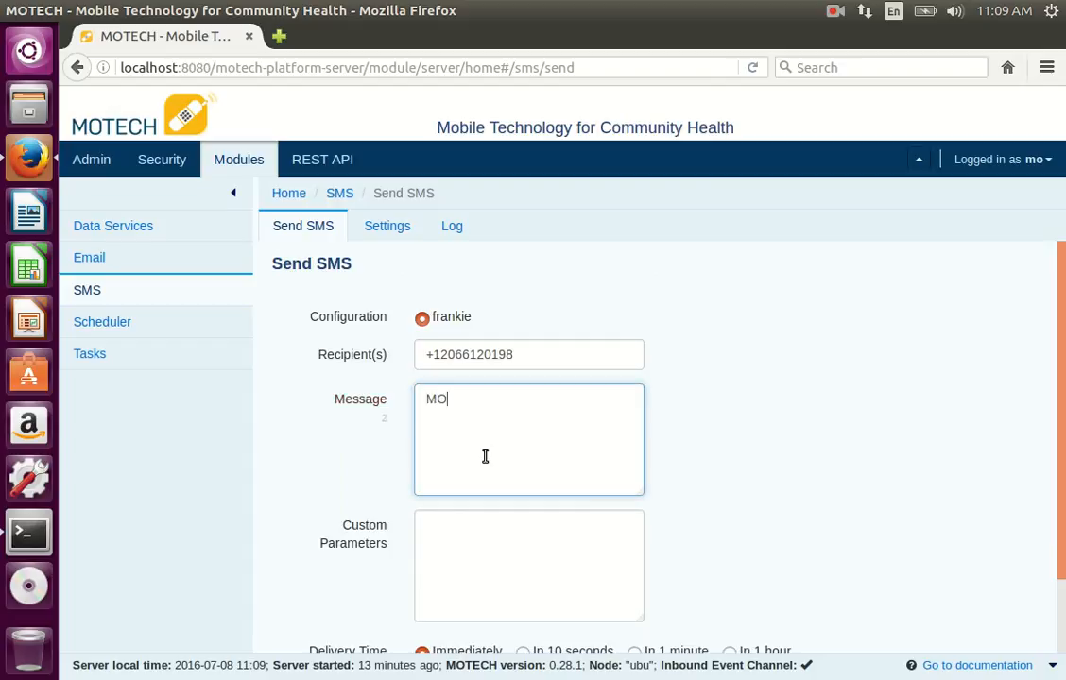
type("TECH rocks!")
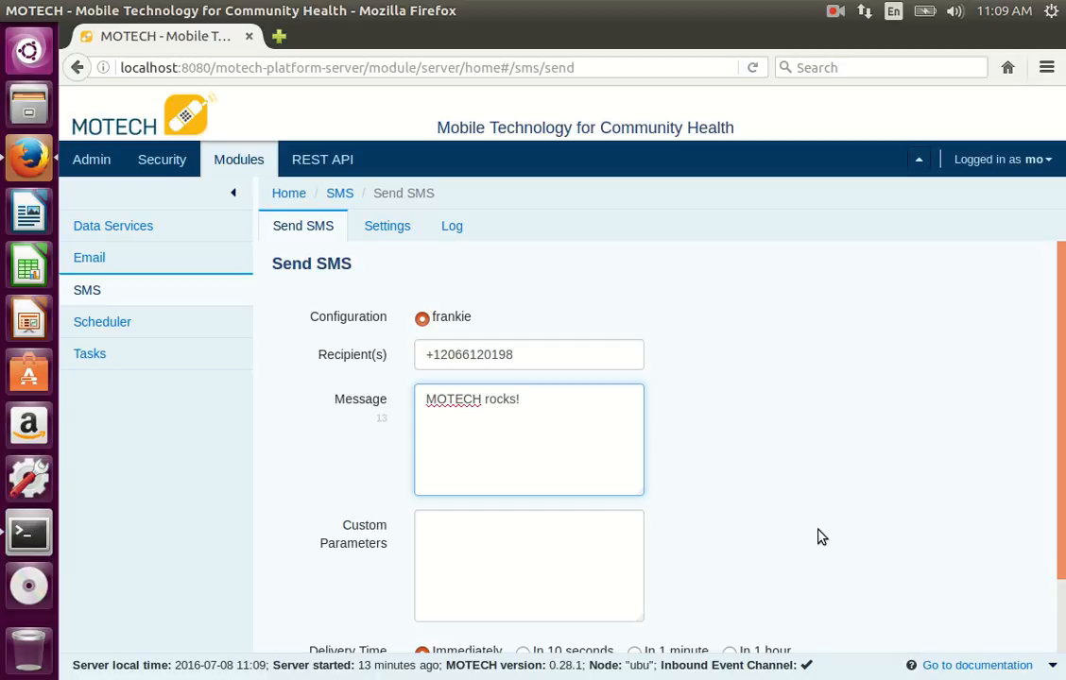
scroll(819, 536, "down", 2)
left_click(435, 616)
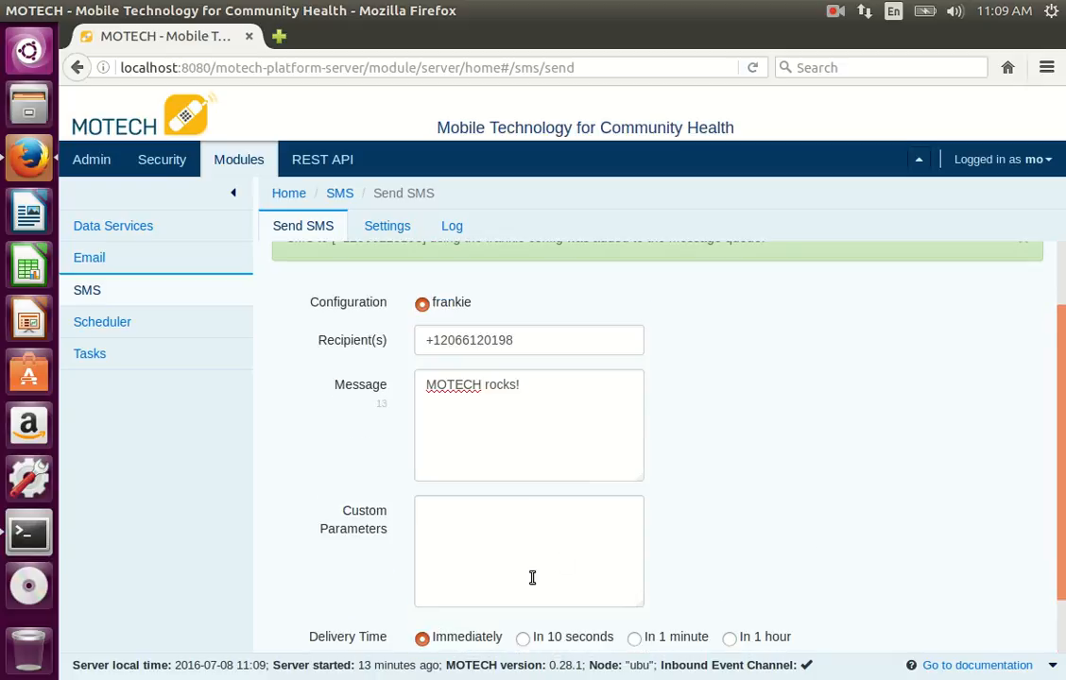
scroll(708, 497, "up", 2)
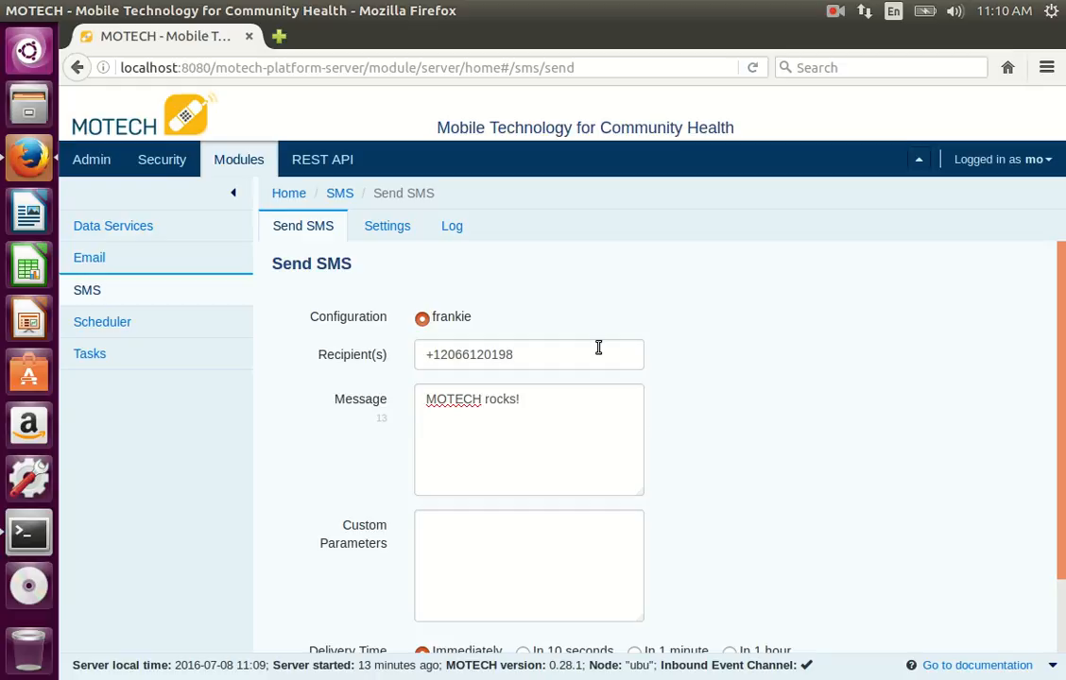
Step: Open the SMS log and examine the message records' delivery status, direction, configuration, and provider ID columns
left_click(451, 228)
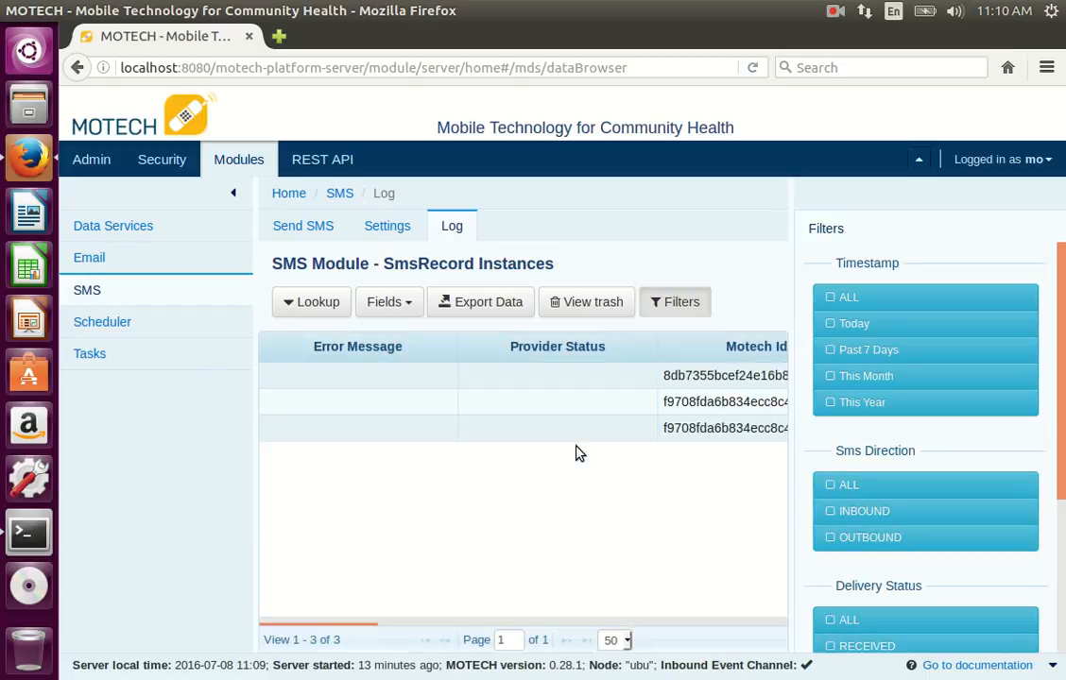
left_click_drag(333, 625, 732, 620)
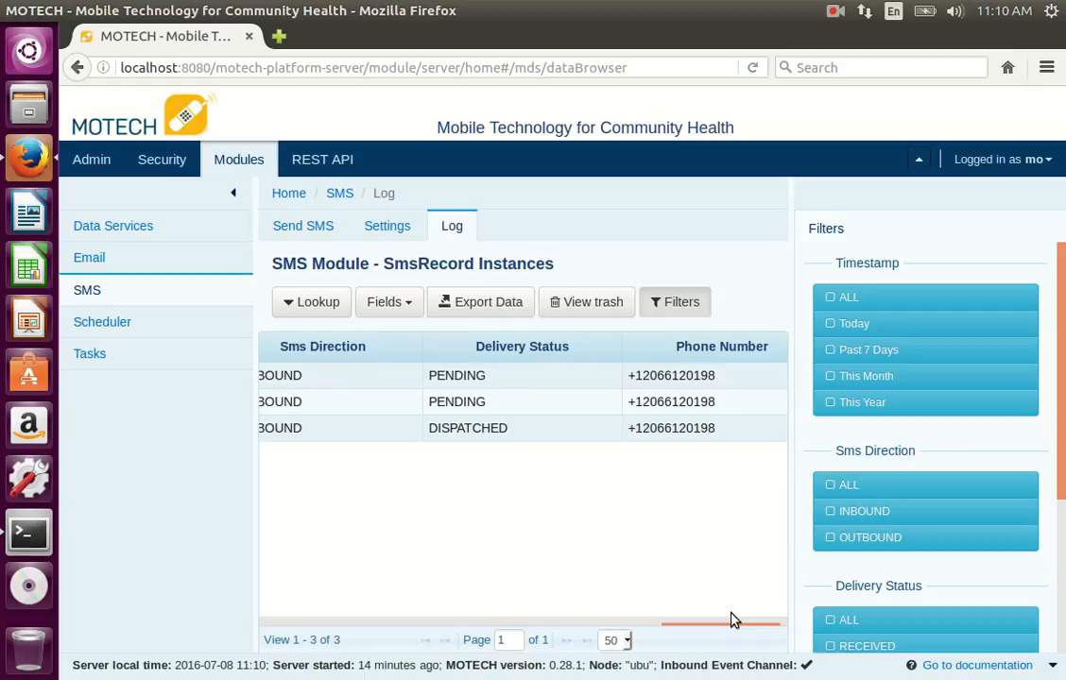
left_click_drag(726, 626, 642, 628)
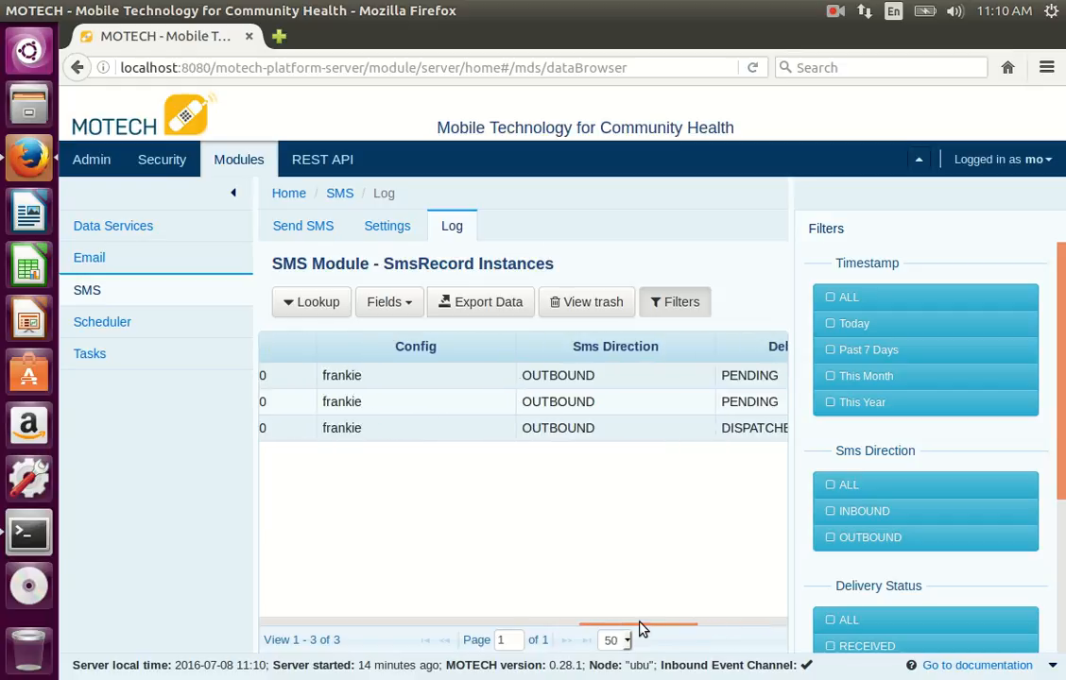
left_click_drag(640, 628, 395, 624)
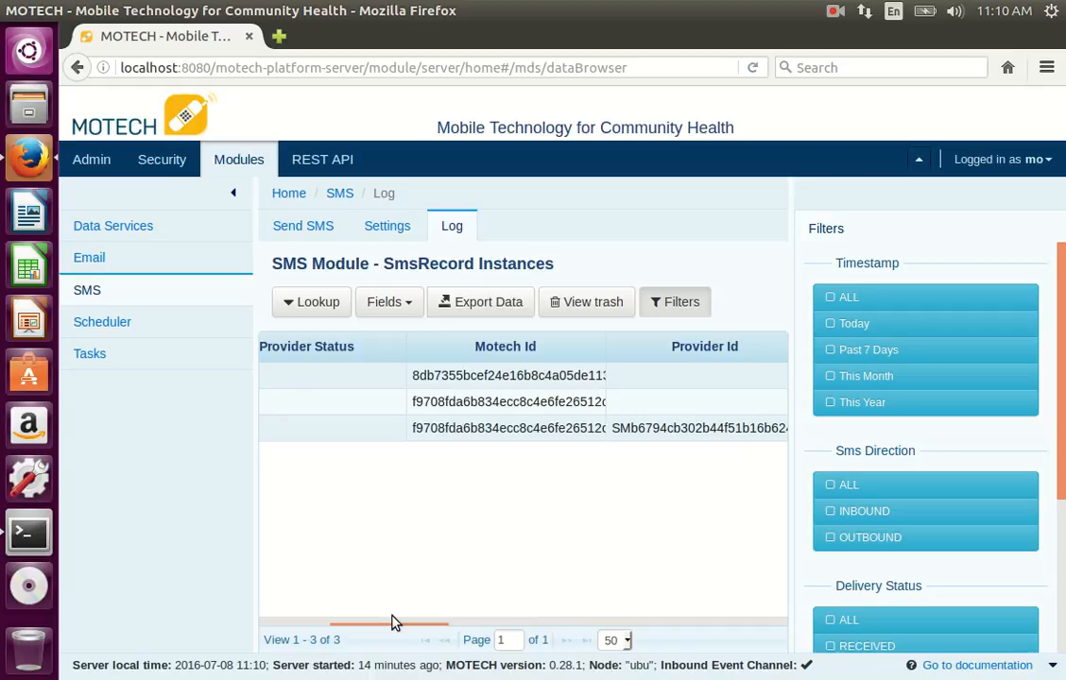